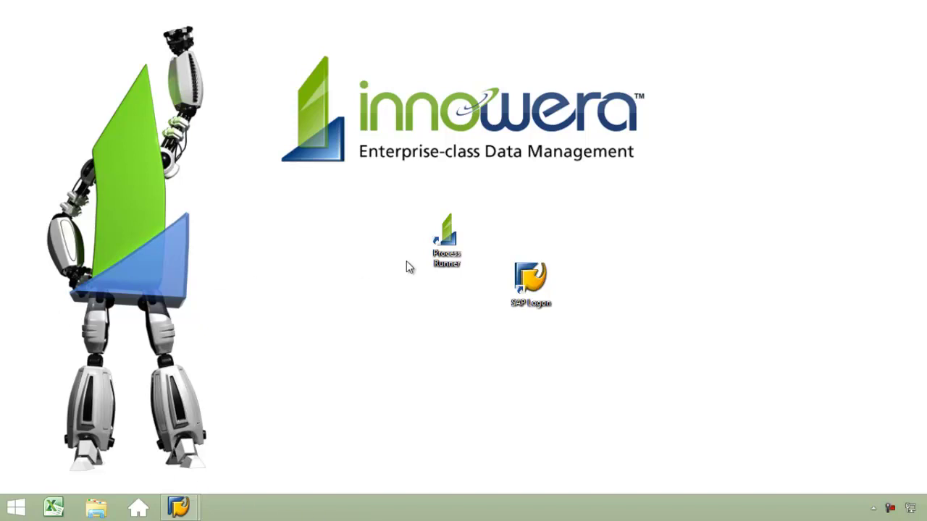
- Launch Innowera Process Runner from its desktop shortcut and wait for the Start Page
double_click(445, 264)
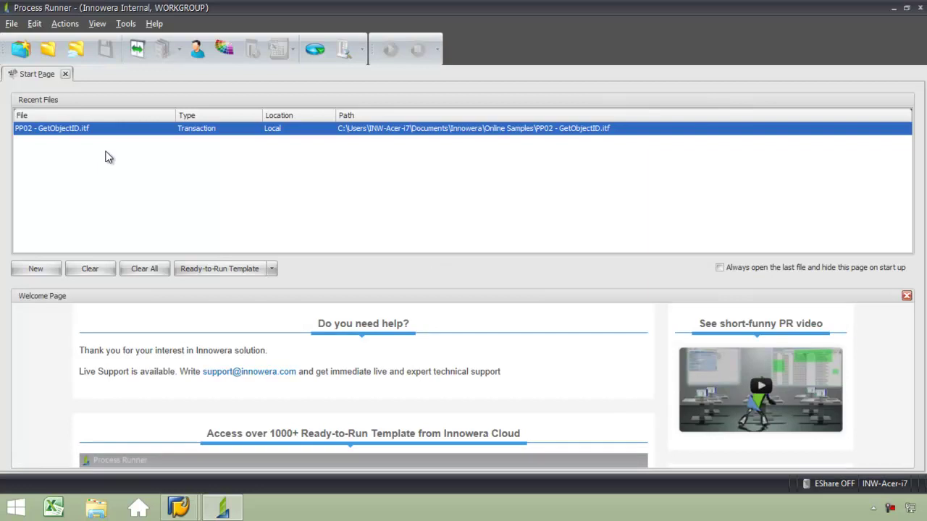
- Open PP02 - GetObjectID.itf from Recent Files and view its ten iBook sample rows
double_click(108, 128)
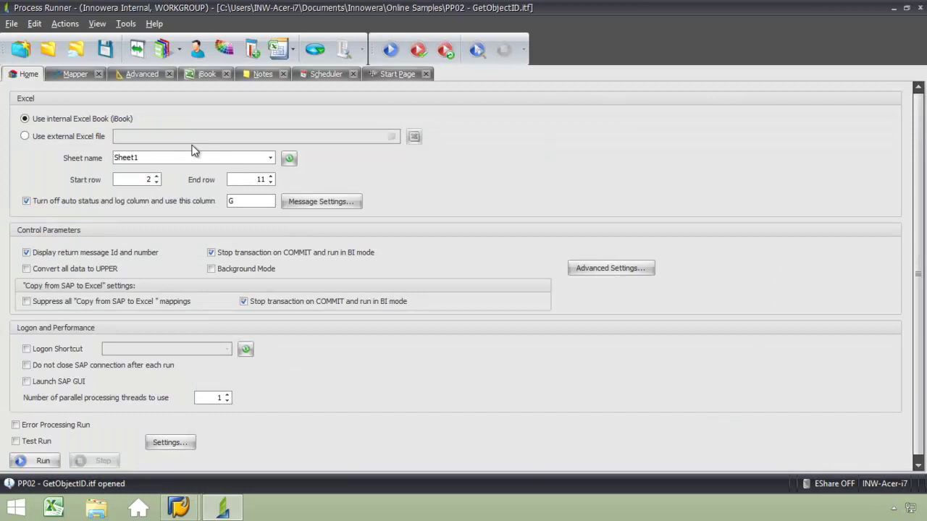
click(207, 75)
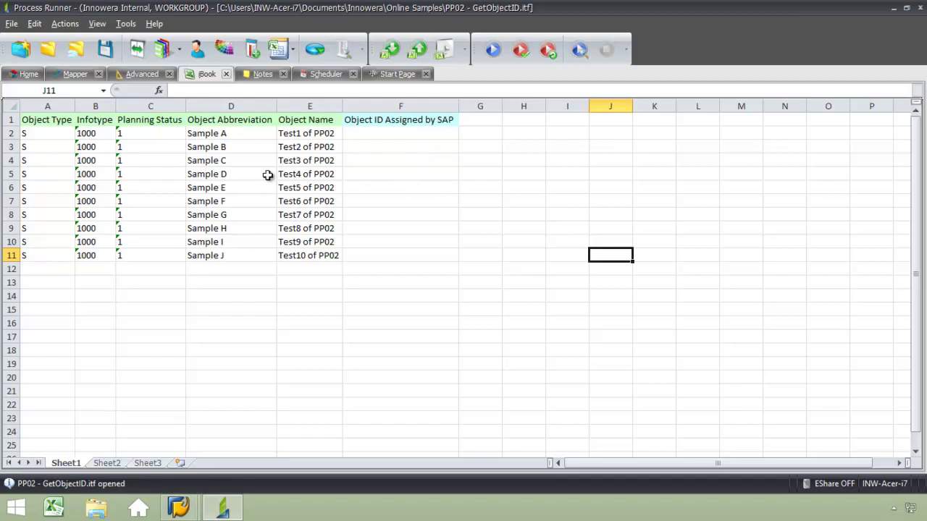
- Show the Mapper field mappings (columns A–E in, object ID to column F) with a taller sheet pane
click(73, 74)
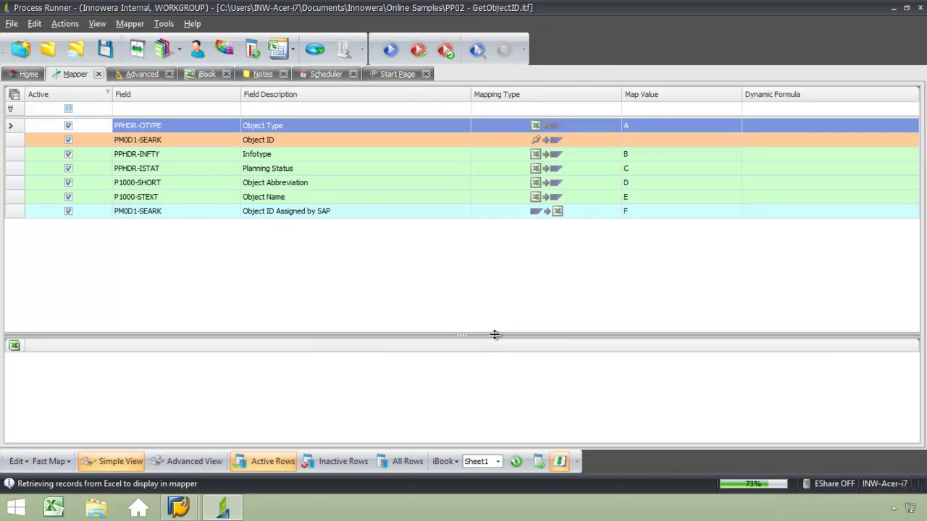
drag(494, 335, 502, 273)
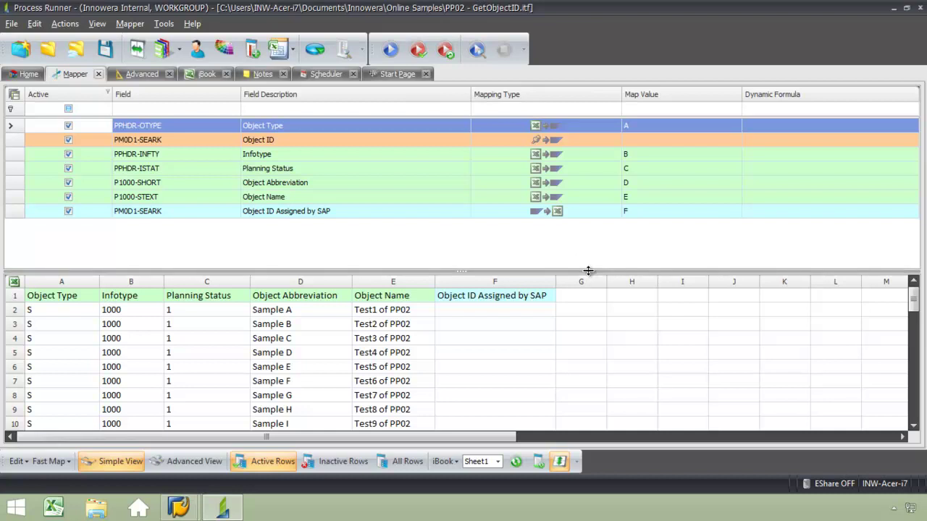
drag(588, 271, 591, 245)
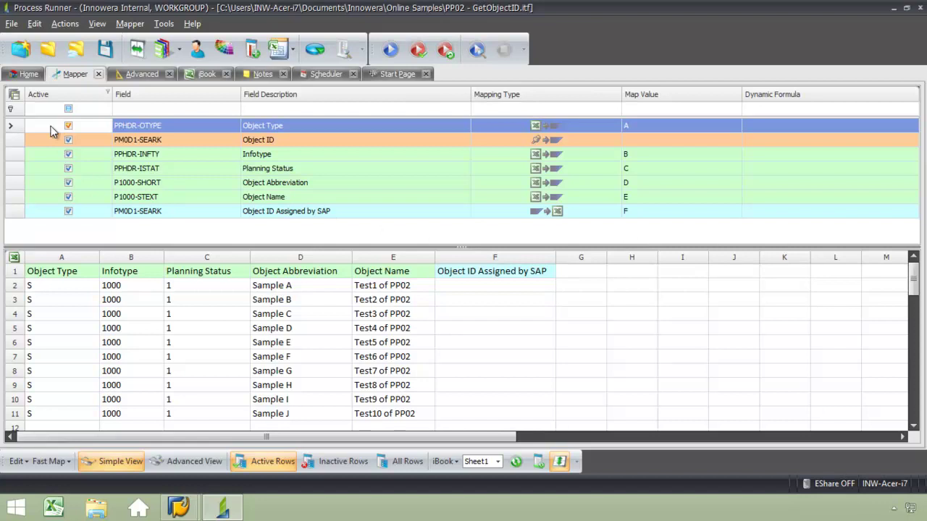
- Run the PP02 transaction from the Home tab, logging on to DAL_ SAP ECC-SR3 with the account password
click(26, 74)
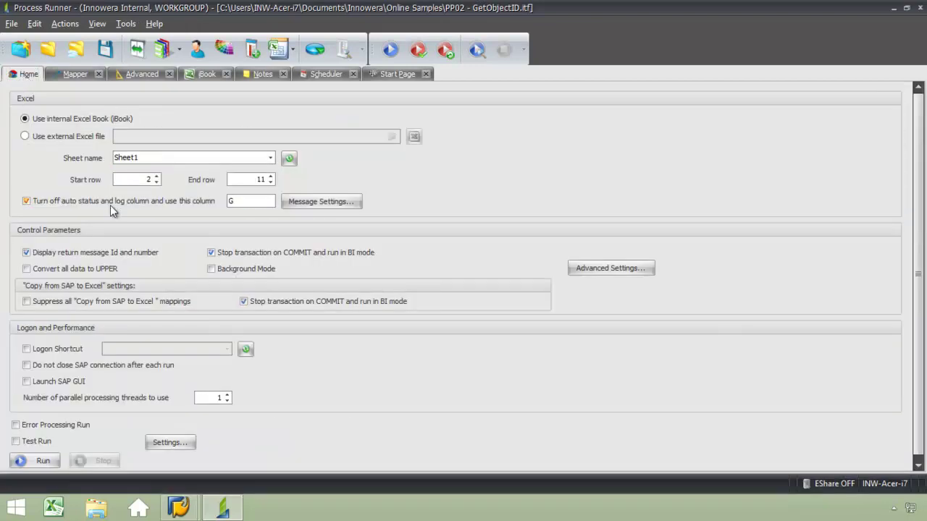
click(390, 49)
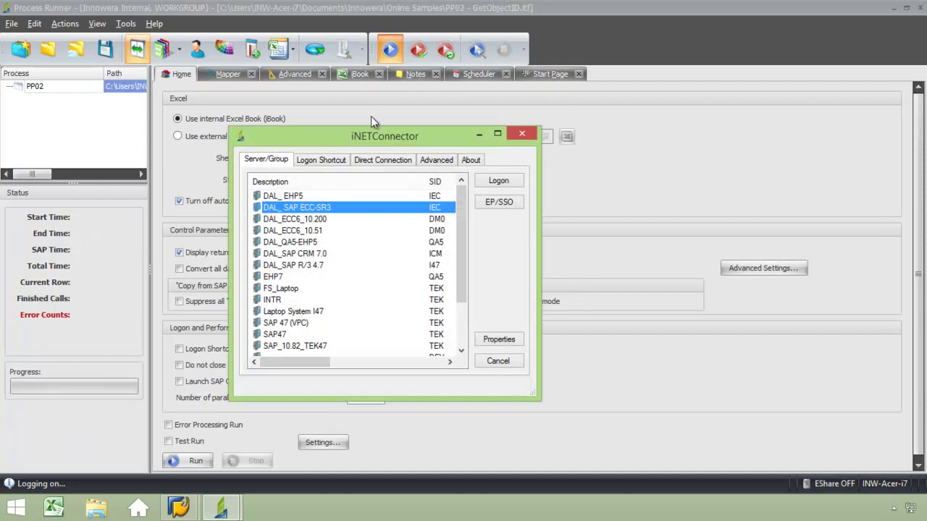
click(494, 183)
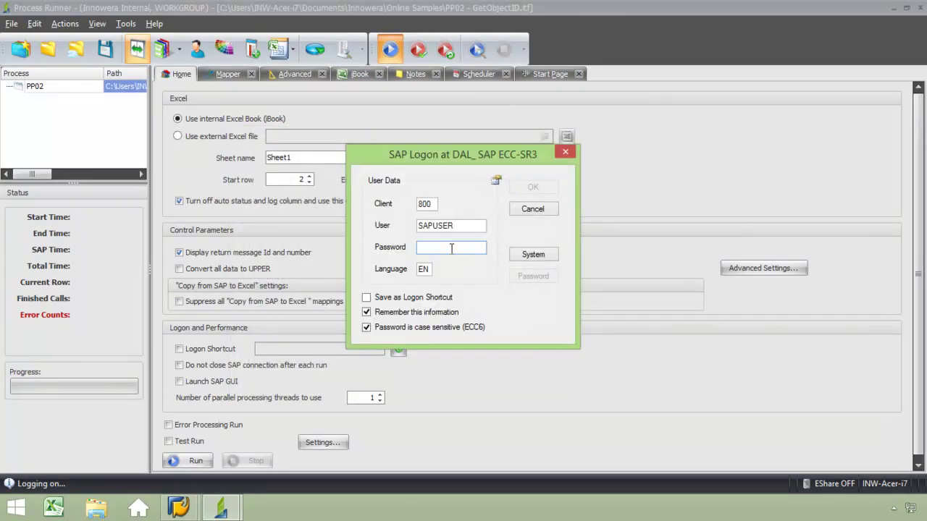
text(*****)
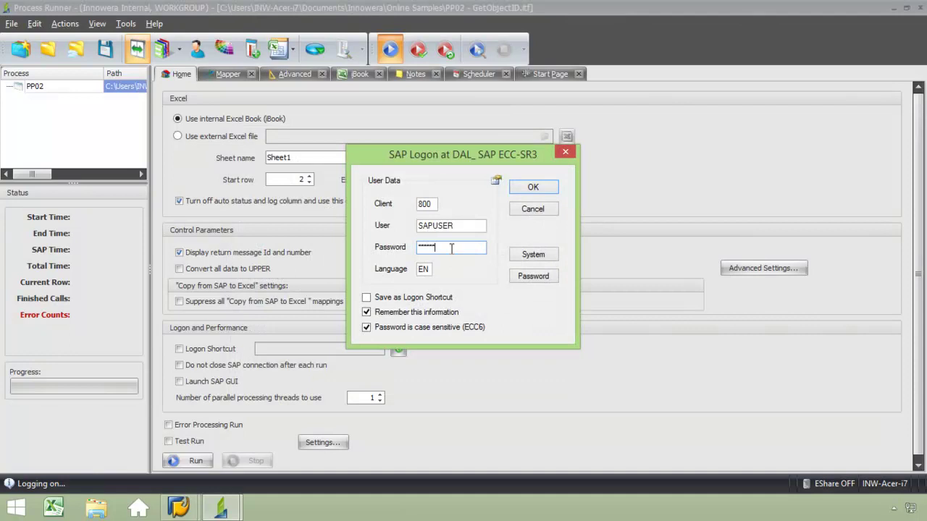
click(533, 187)
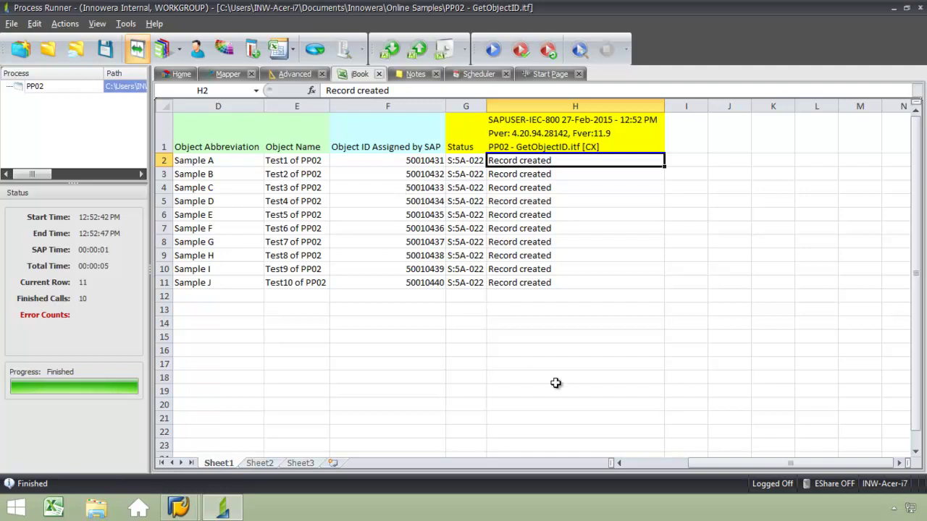
- Scroll the iBook back and copy the first SAP object ID, 50010431, from cell F2
drag(700, 463, 648, 464)
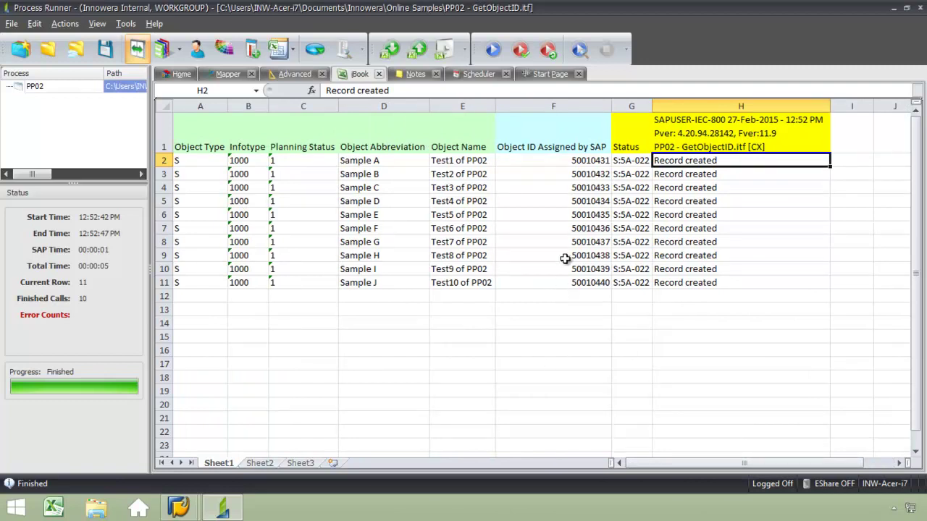
click(589, 162)
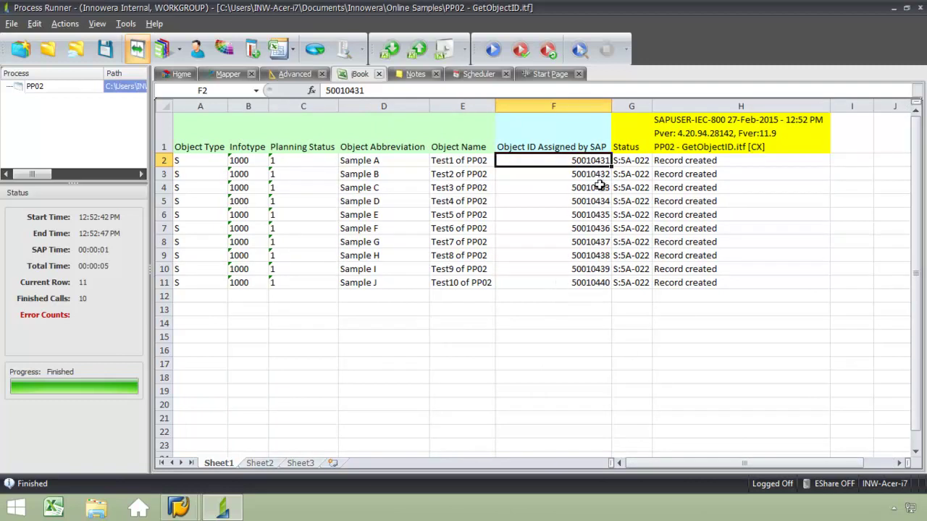
key(ctrl+c)
- Look up object ID 50010431 in SAP's Maintain Plan Data screen
click(185, 508)
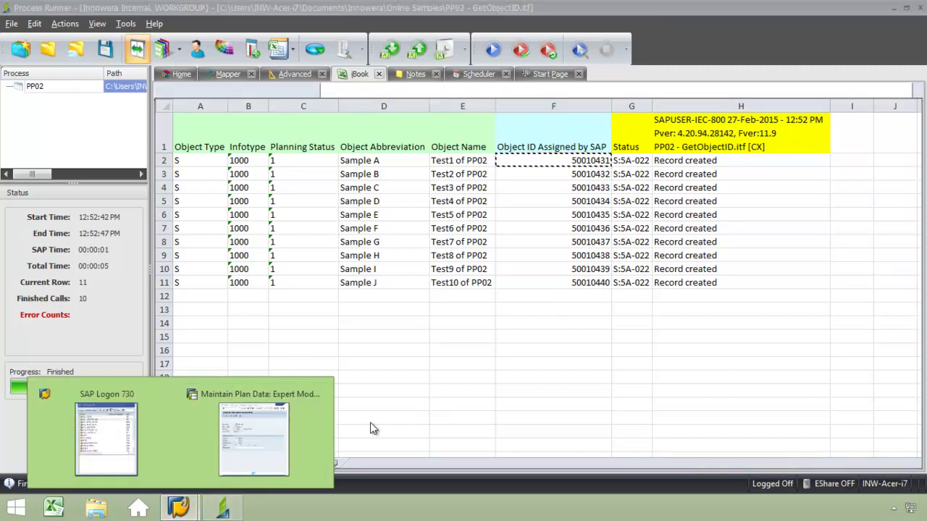
click(299, 435)
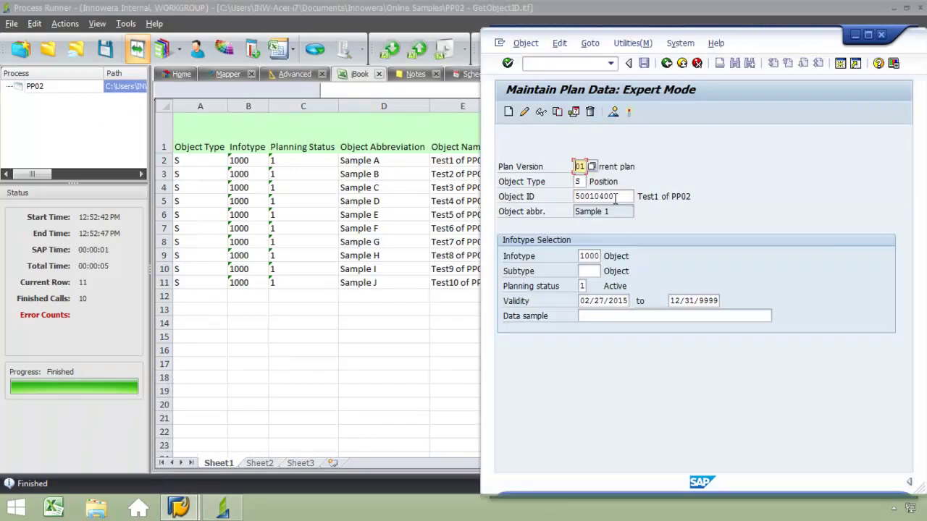
click(616, 196)
key(BackSpace)
key(BackSpace)
key(BackSpace)
key(BackSpace)
key(BackSpace)
key(BackSpace)
key(BackSpace)
key(BackSpace)
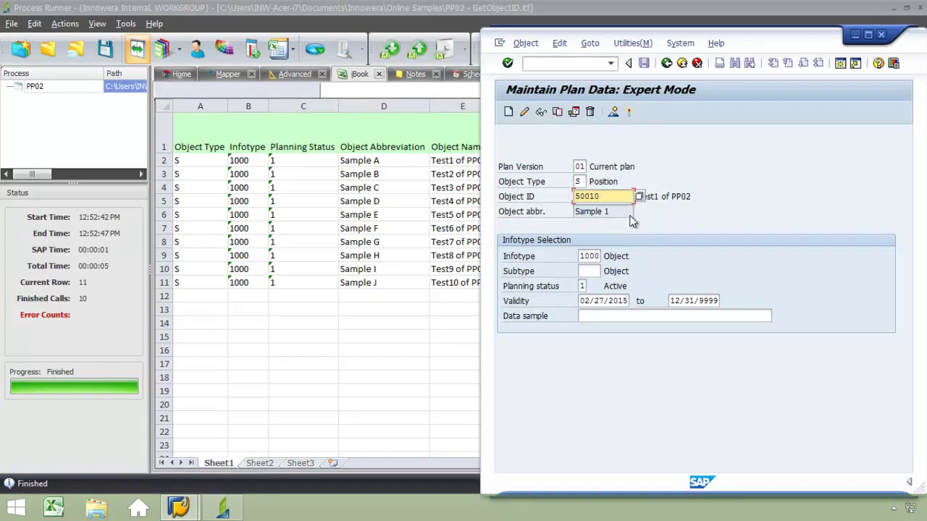
key(ctrl+v)
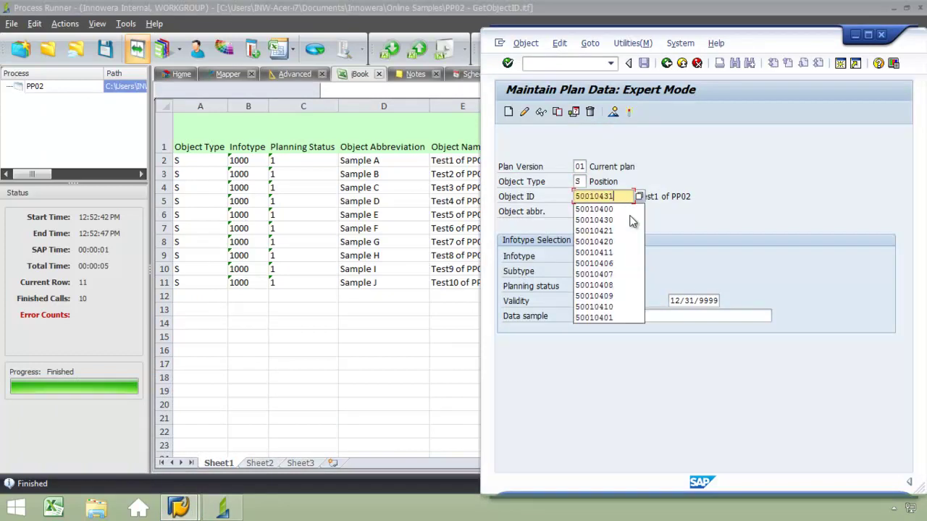
key(Return)
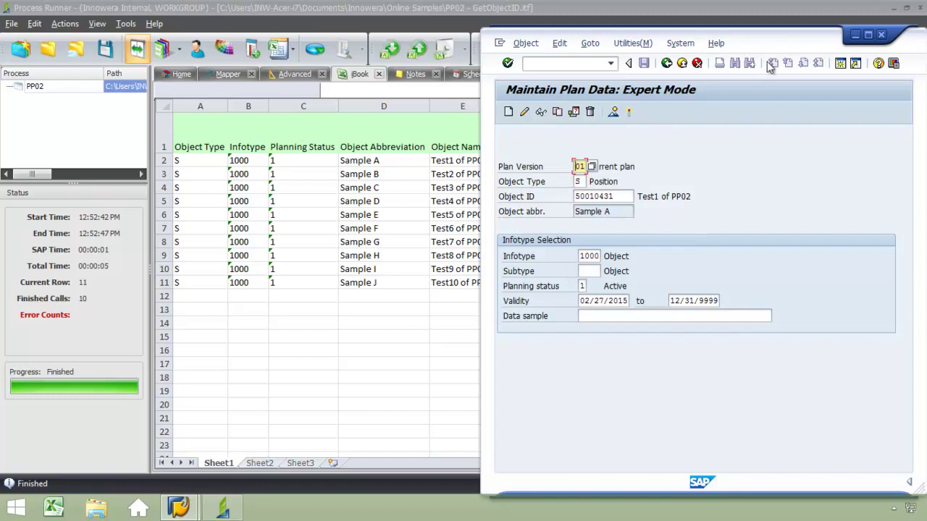
- Move the SAP window aside and copy the last object ID, 50010440, from cell F11
drag(785, 43, 851, 42)
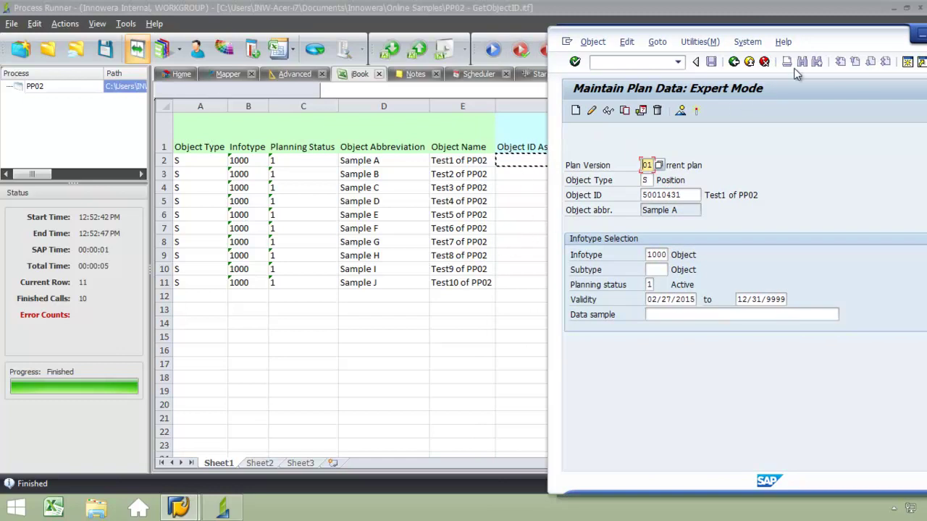
drag(836, 47, 911, 40)
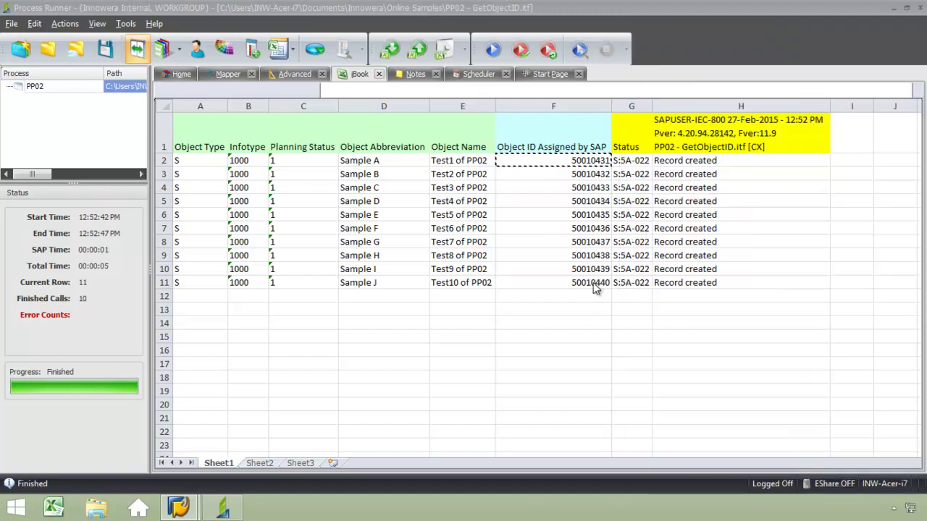
click(593, 283)
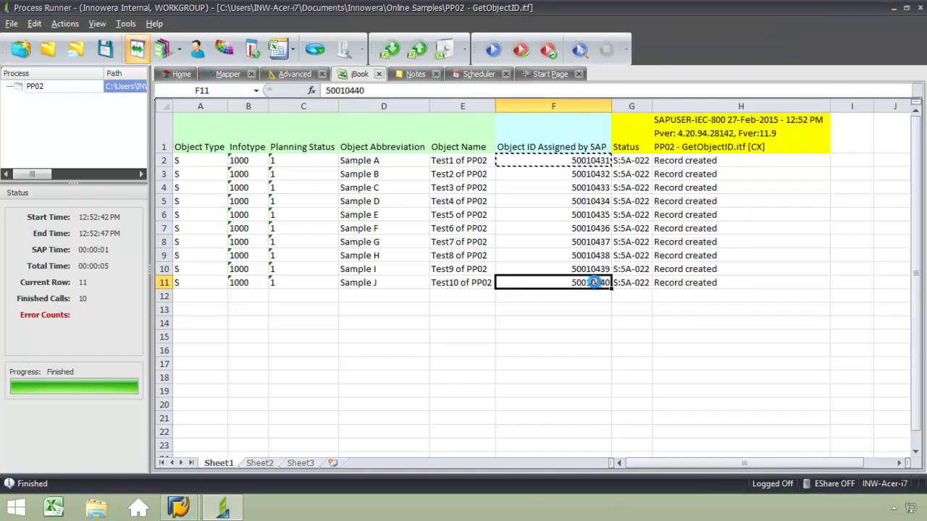
key(ctrl+c)
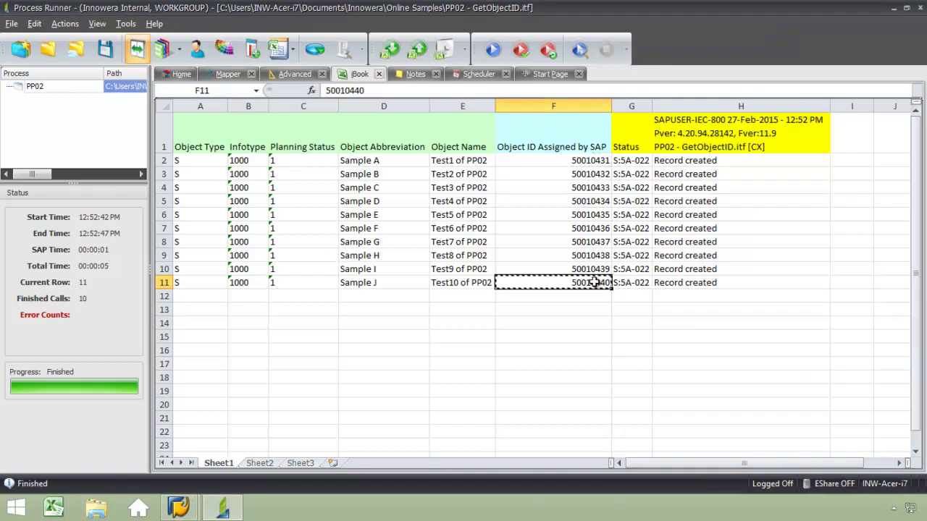
click(188, 511)
- Replace the Object ID with 50010440 in Maintain Plan Data and look it up
mouse_move(222, 507)
click(296, 445)
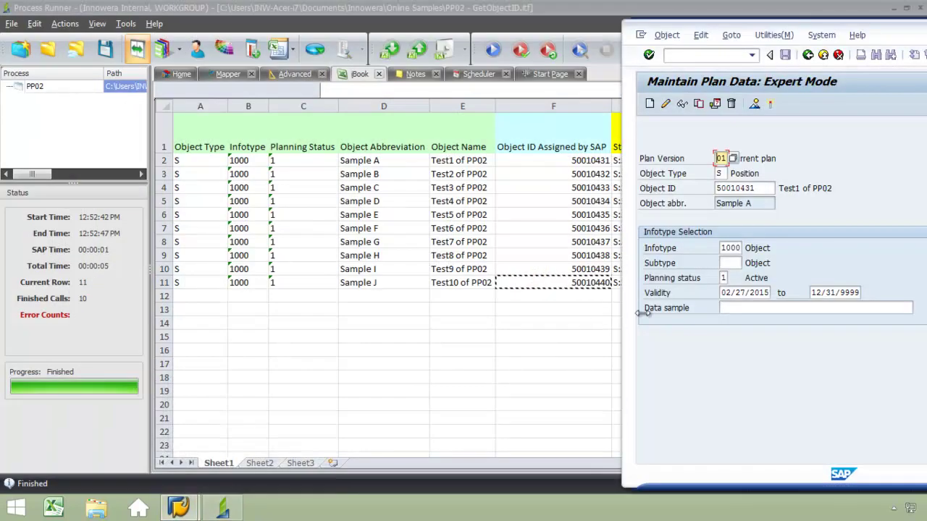
click(767, 189)
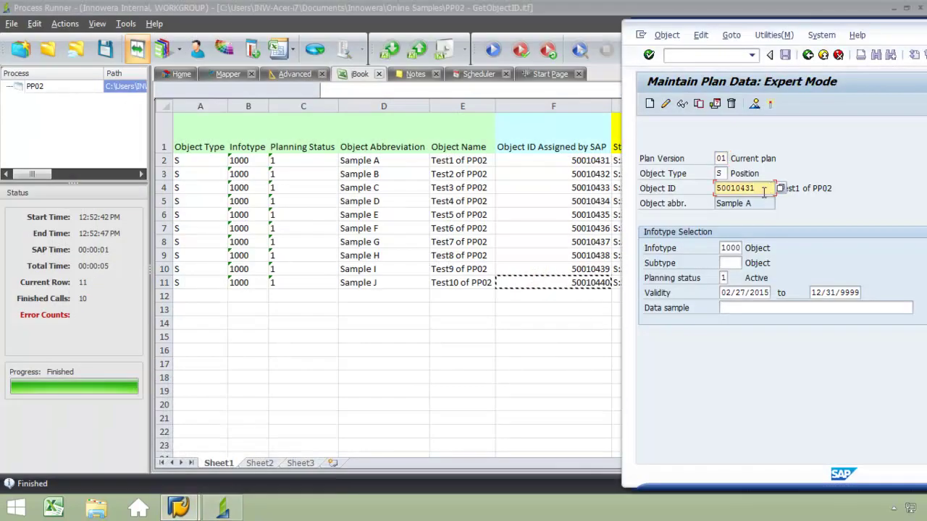
key(BackSpace)
key(BackSpace)
key(BackSpace)
key(BackSpace)
key(BackSpace)
key(BackSpace)
key(BackSpace)
key(BackSpace)
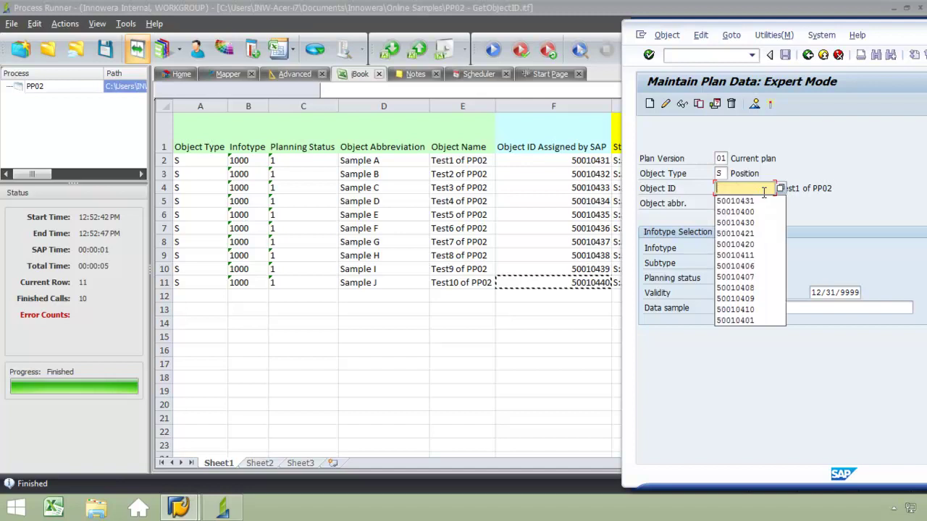
key(ctrl+v)
key(Return)
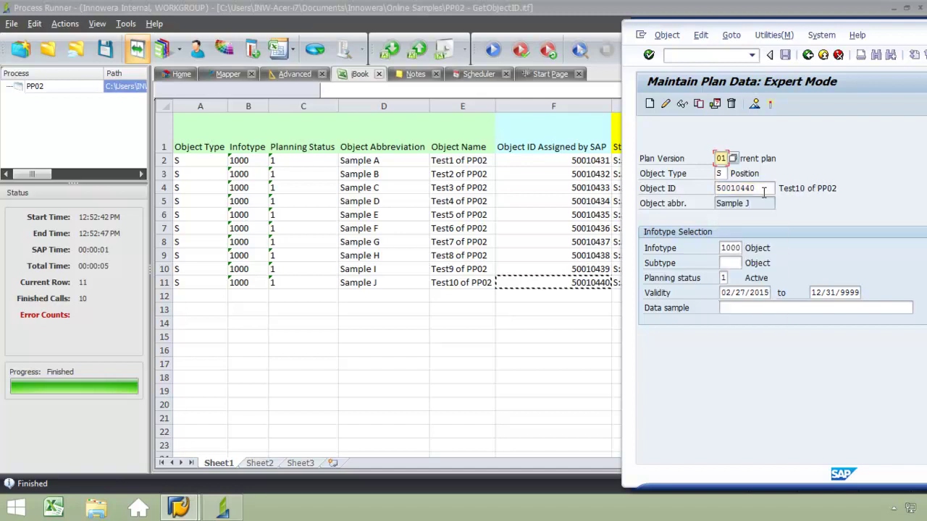